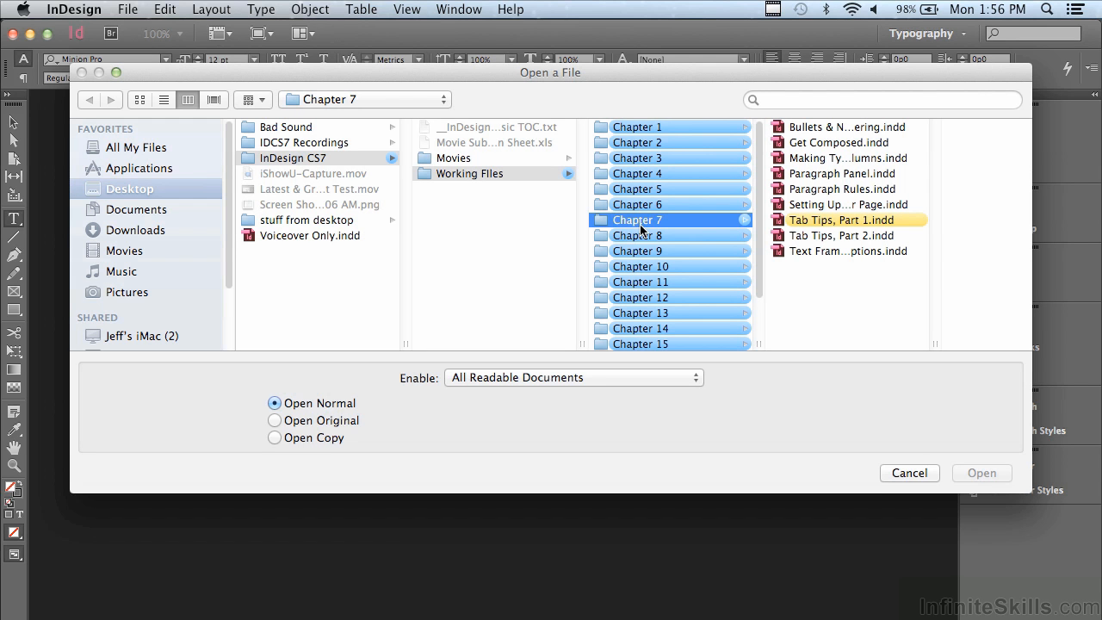
Step: Open the document Tab Tips, Part 2.indd from the Chapter 7 folder and zoom in on the upper form
click(812, 236)
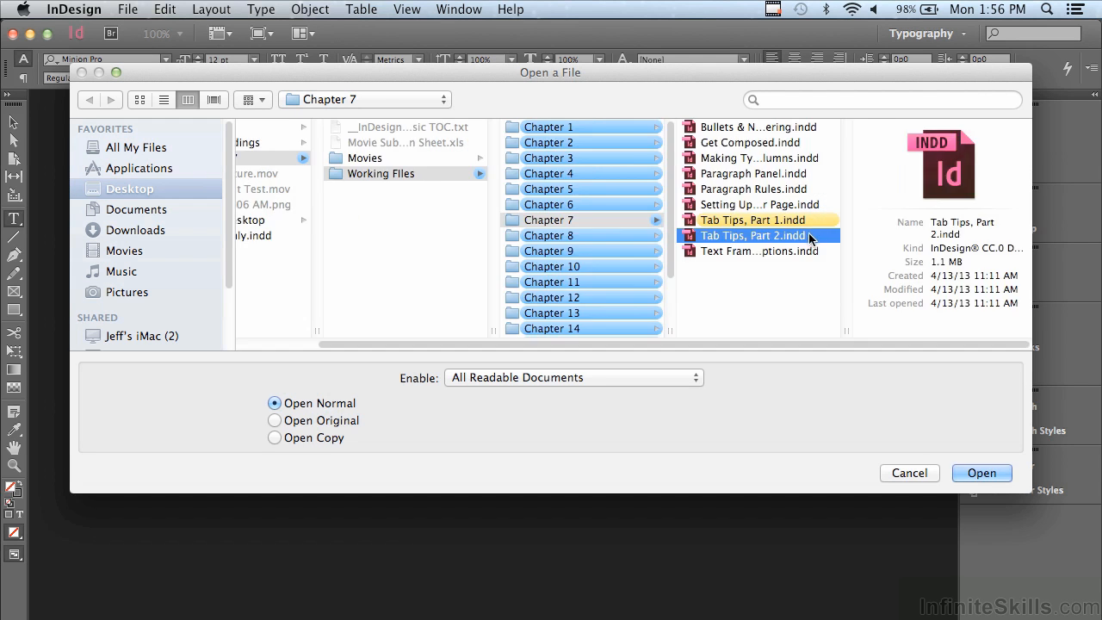
click(973, 474)
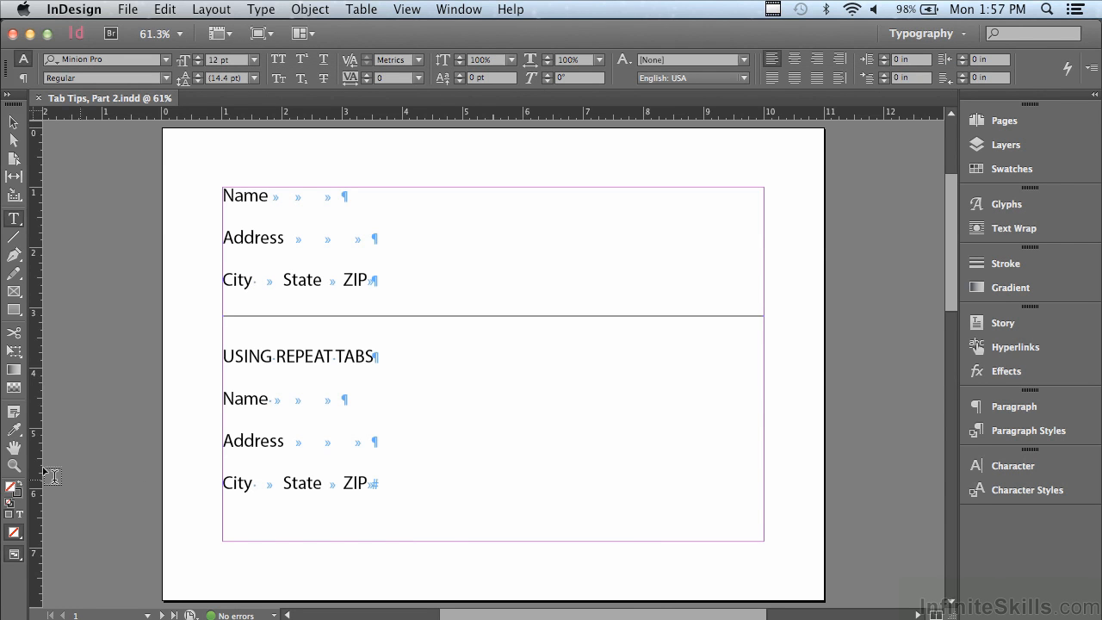
click(14, 465)
drag(214, 177, 770, 327)
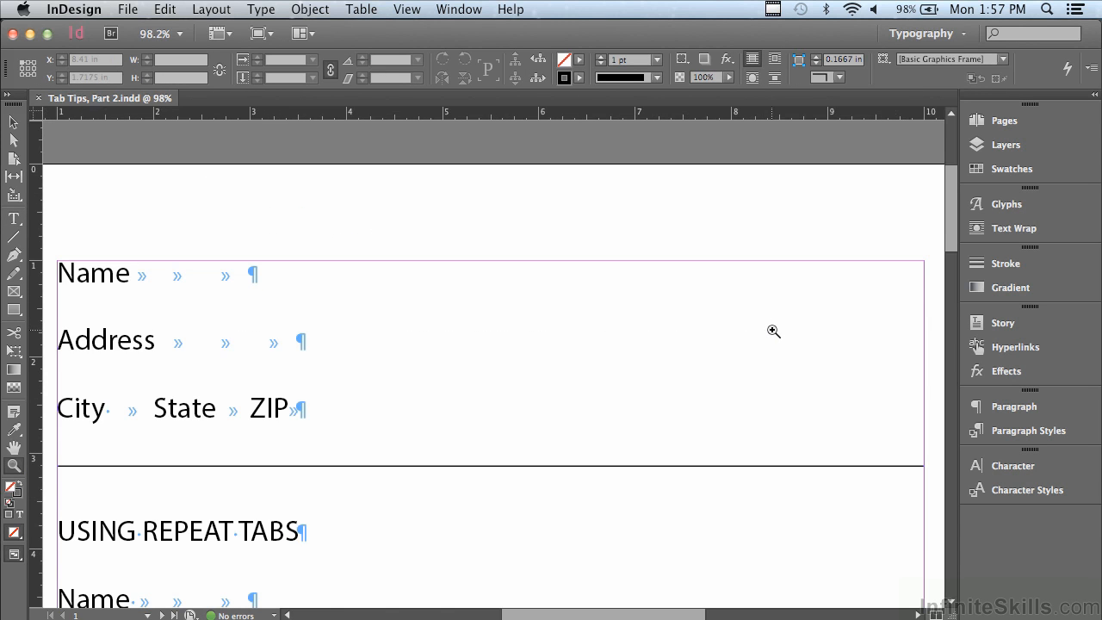
Step: Select the Name, Address and City/State/ZIP lines of the upper form and show the Tabs ruler for them
click(12, 143)
click(17, 222)
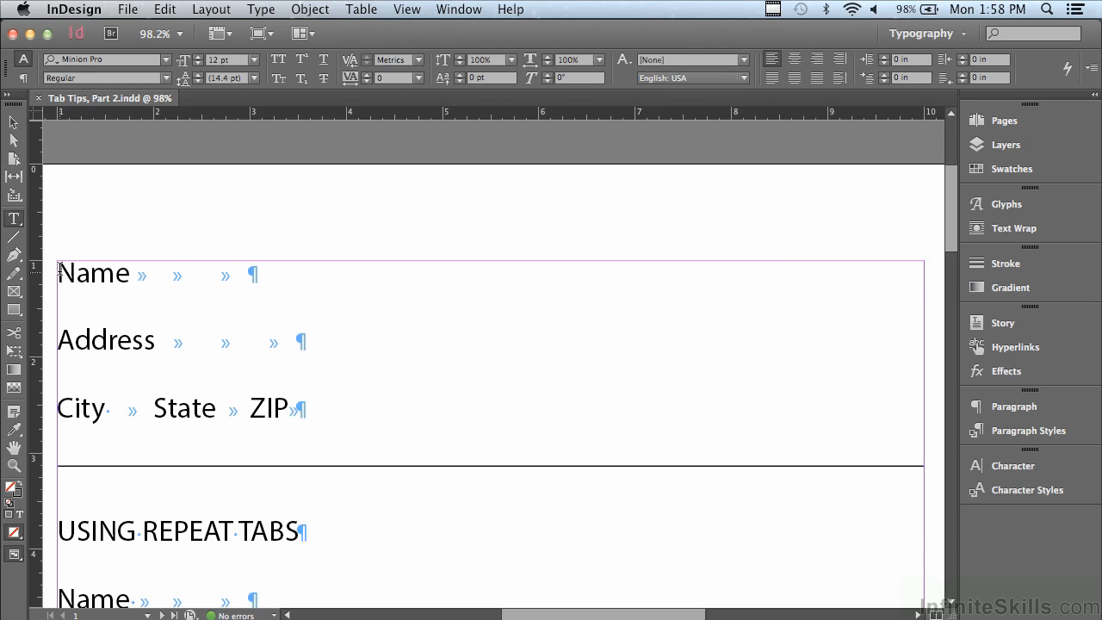
drag(57, 272, 398, 401)
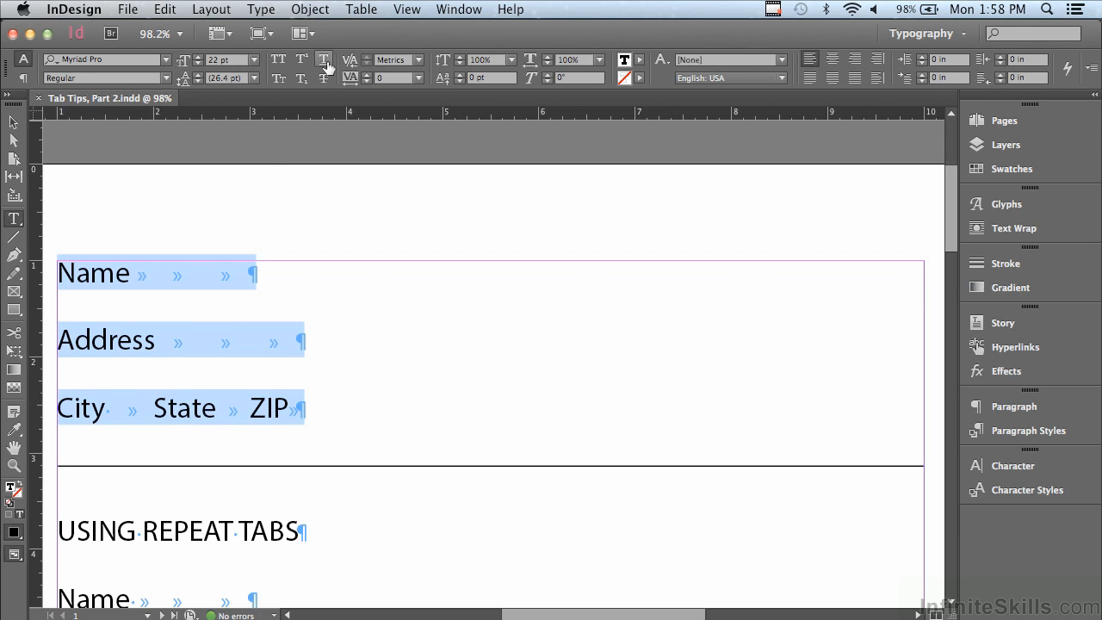
click(271, 14)
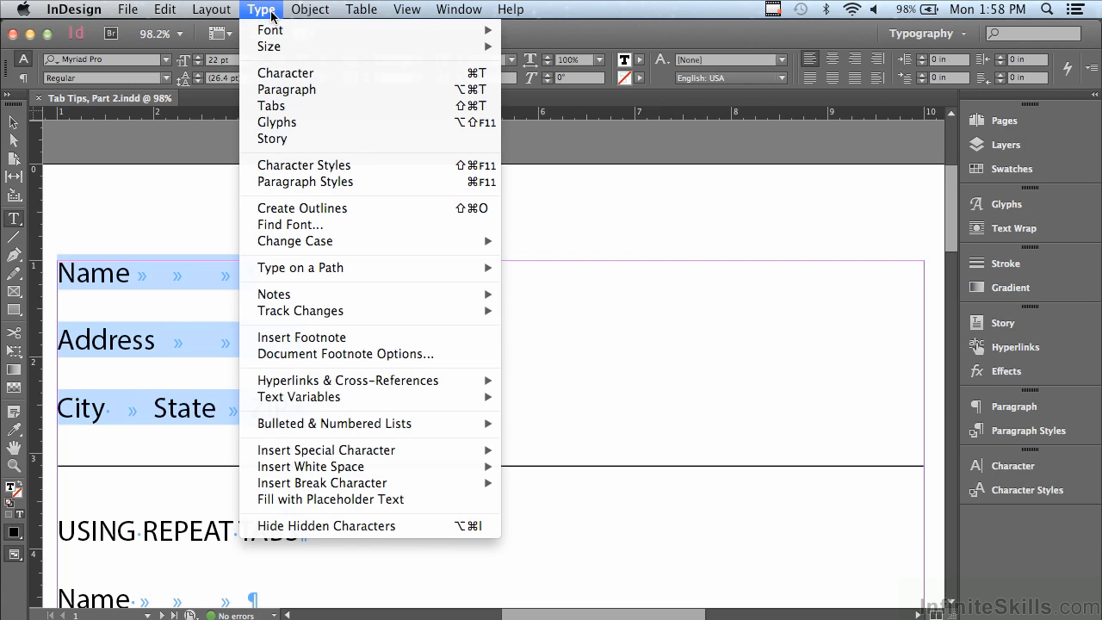
click(275, 108)
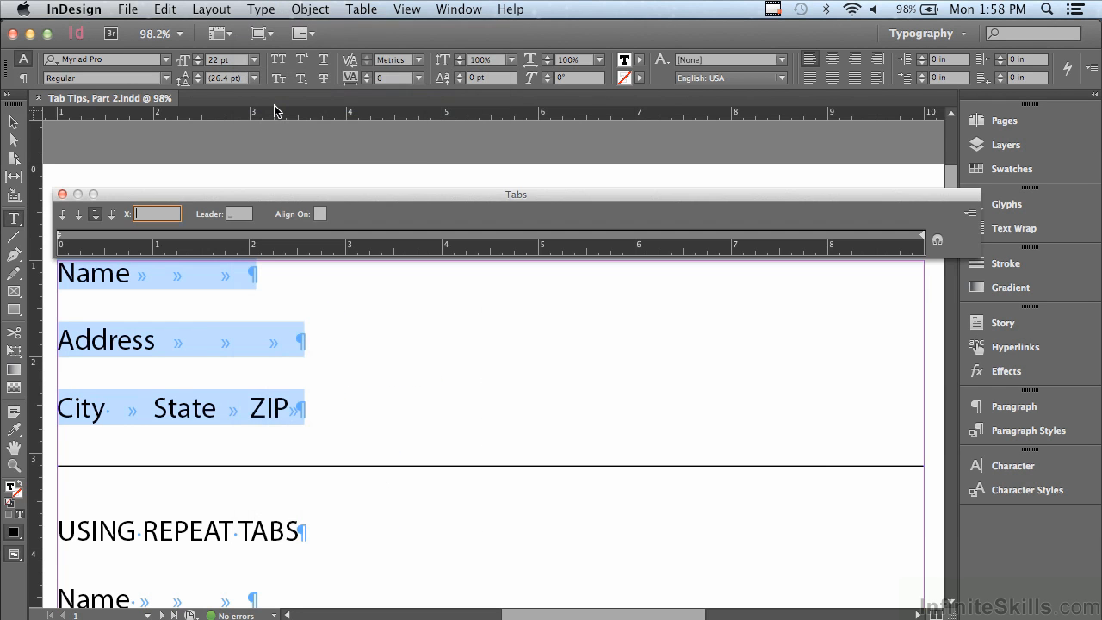
Step: Add a right-justified tab stop at 2.25 in with an underscore leader to the selected lines
click(96, 216)
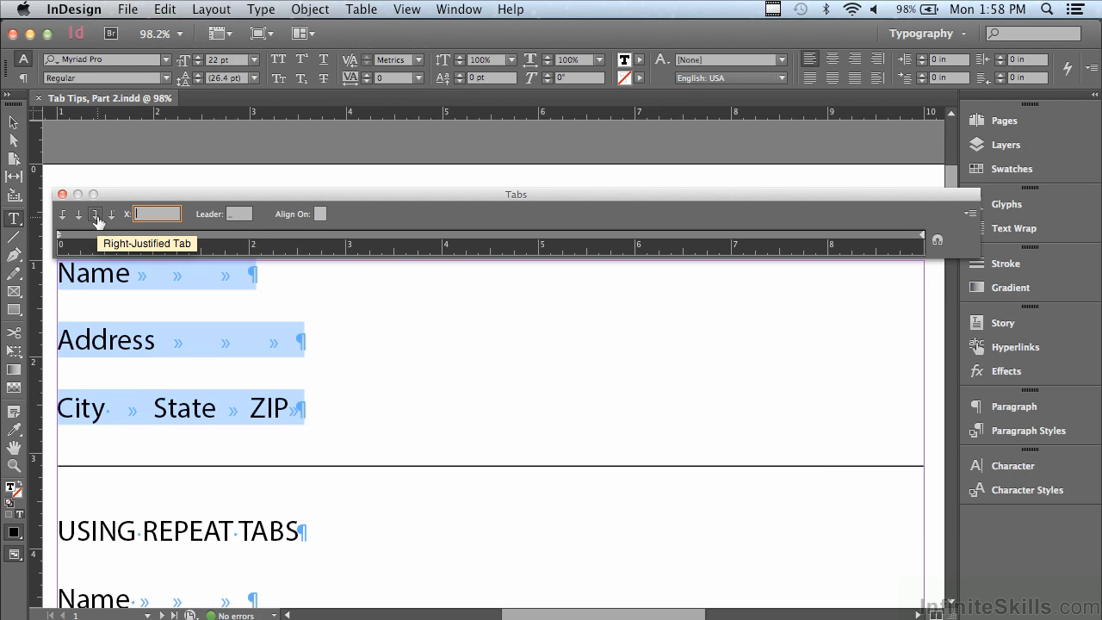
click(274, 234)
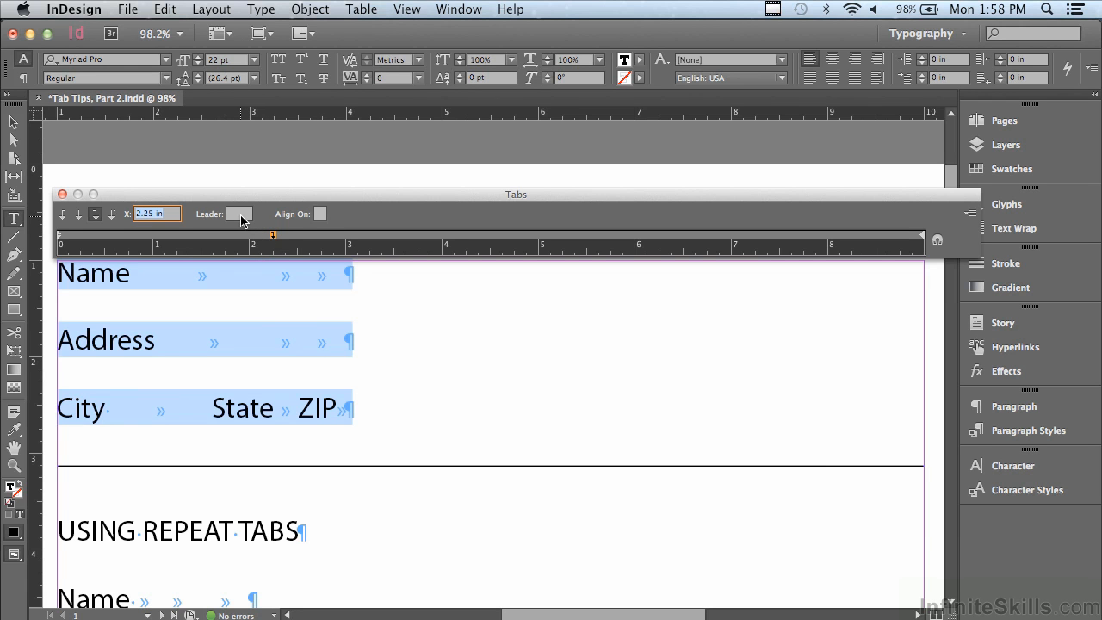
click(240, 215)
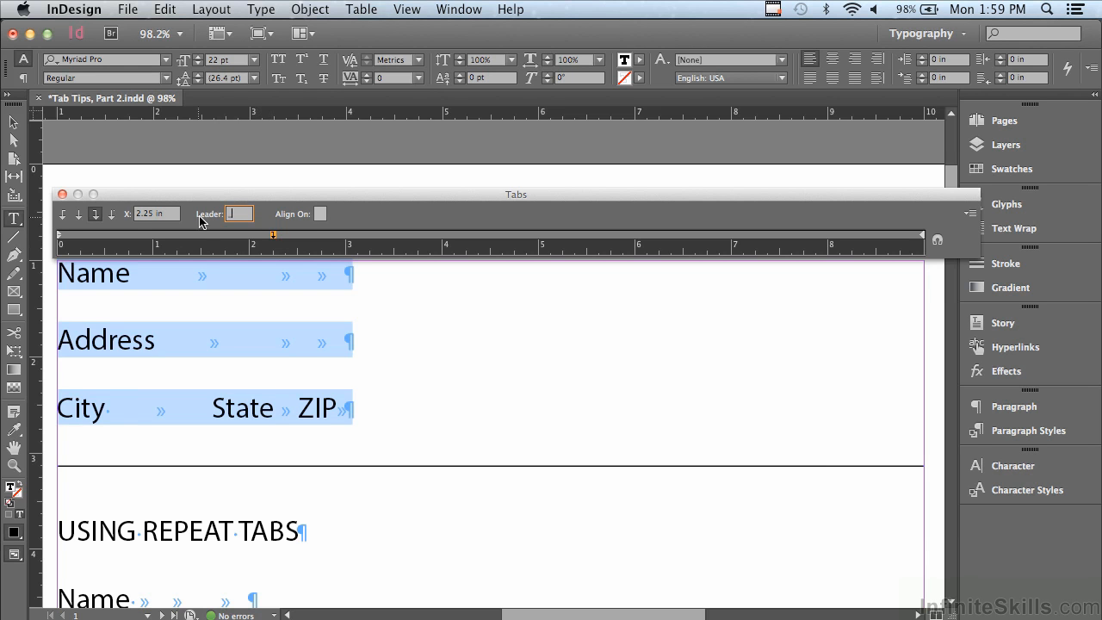
text(_)
key(Return)
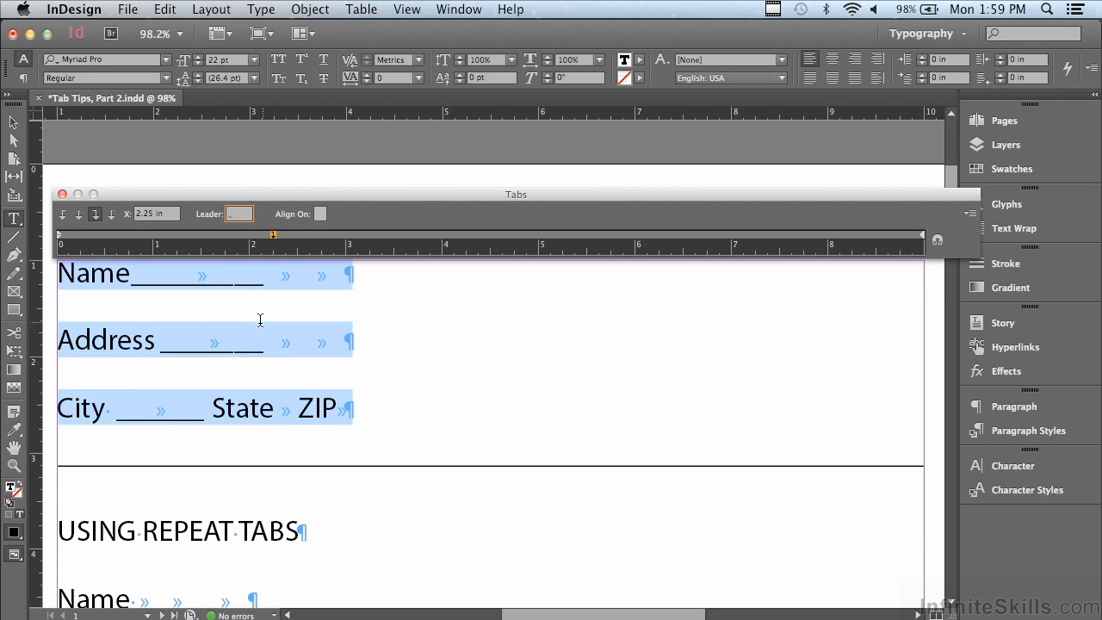
Step: Add right-justified tab stops at 5 in and about 8.9 in, each with an underscore leader
click(538, 232)
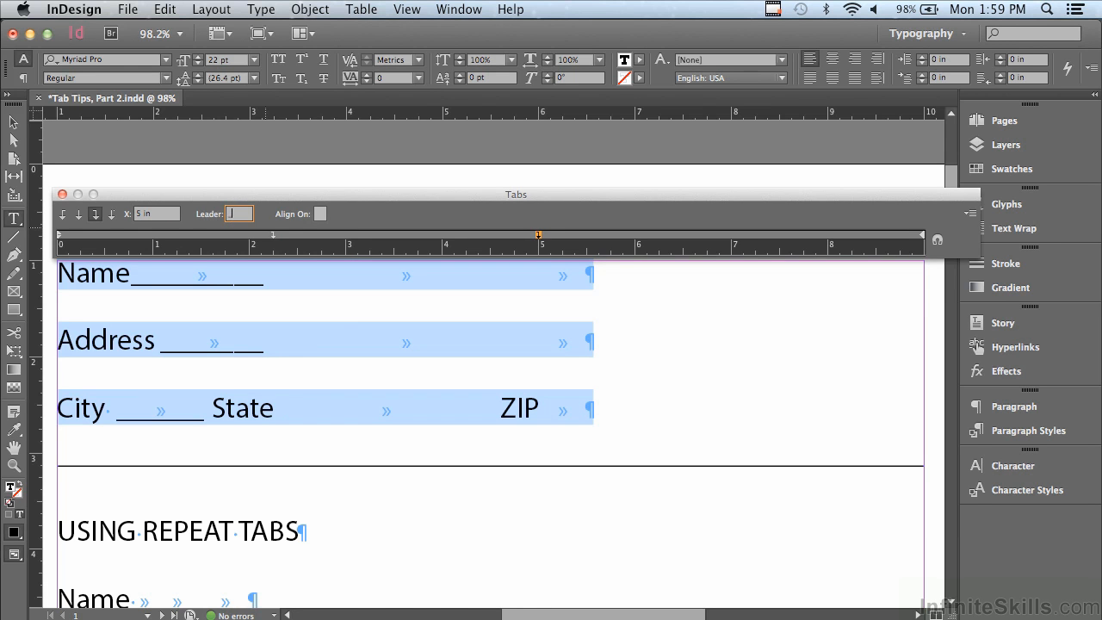
key(Return)
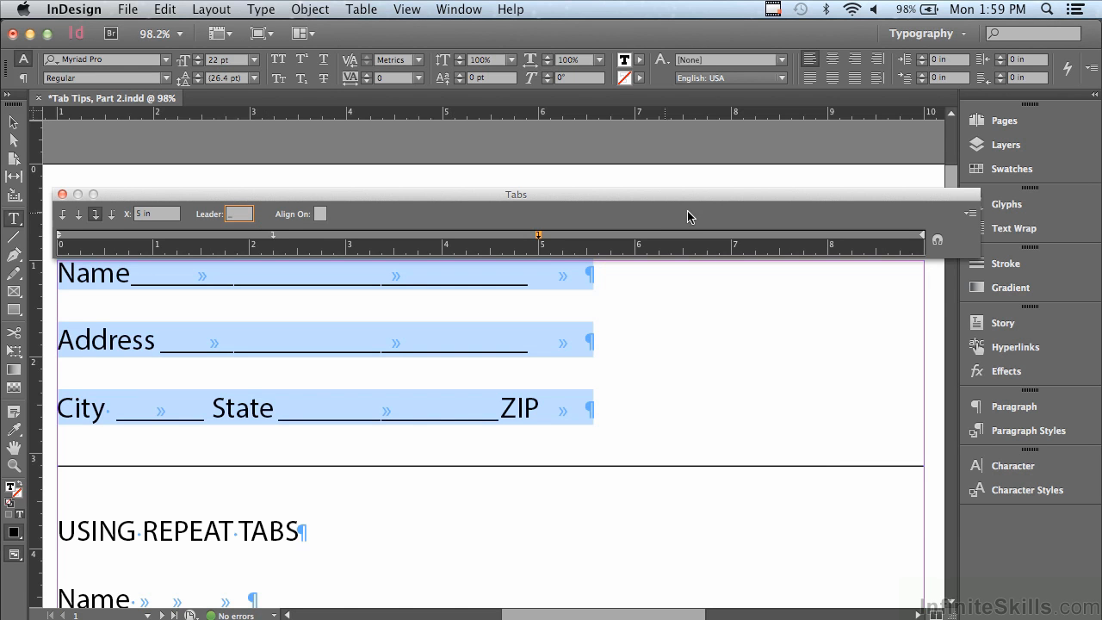
click(916, 237)
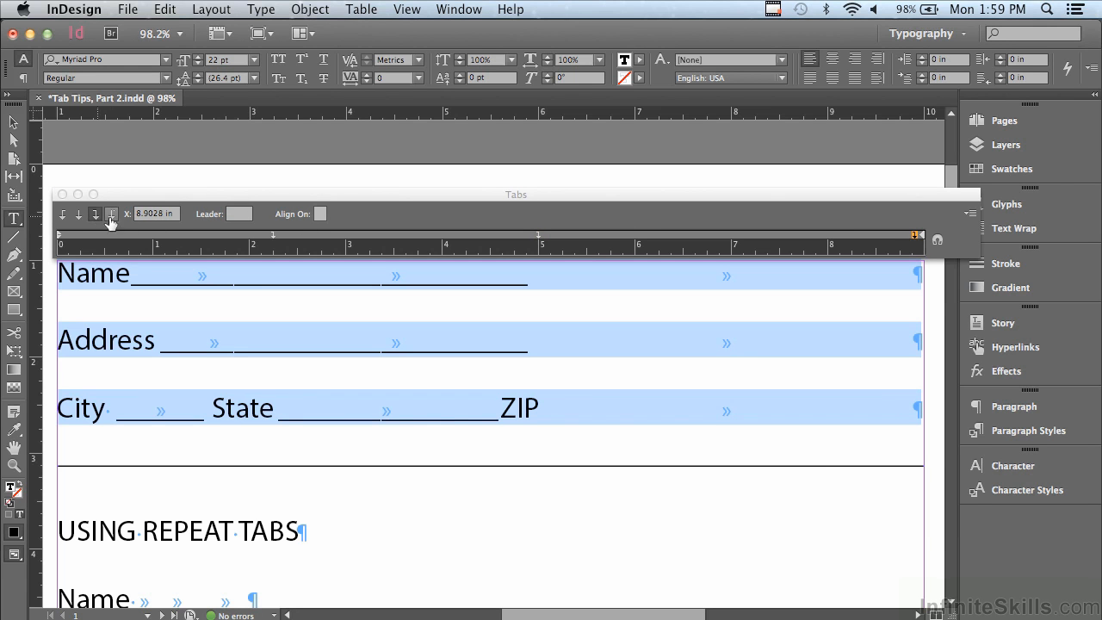
click(239, 214)
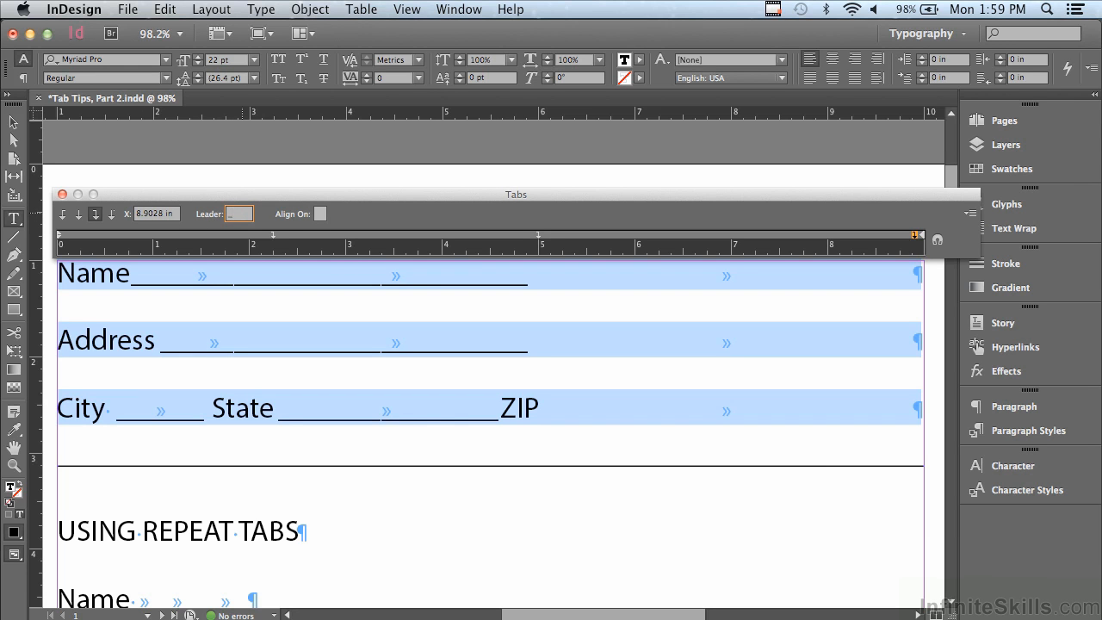
text(_)
key(Return)
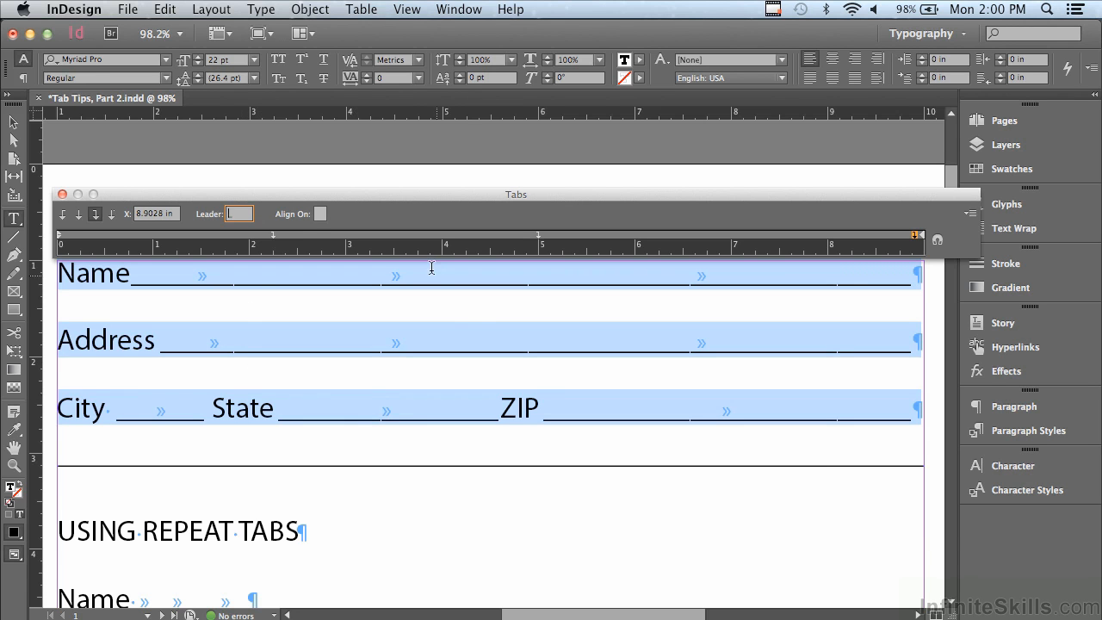
Step: Move the 5 in tab stop to 7 in and the 2.25 in tab stop to about 5.49 in
click(538, 238)
drag(538, 240, 700, 251)
drag(728, 239, 730, 240)
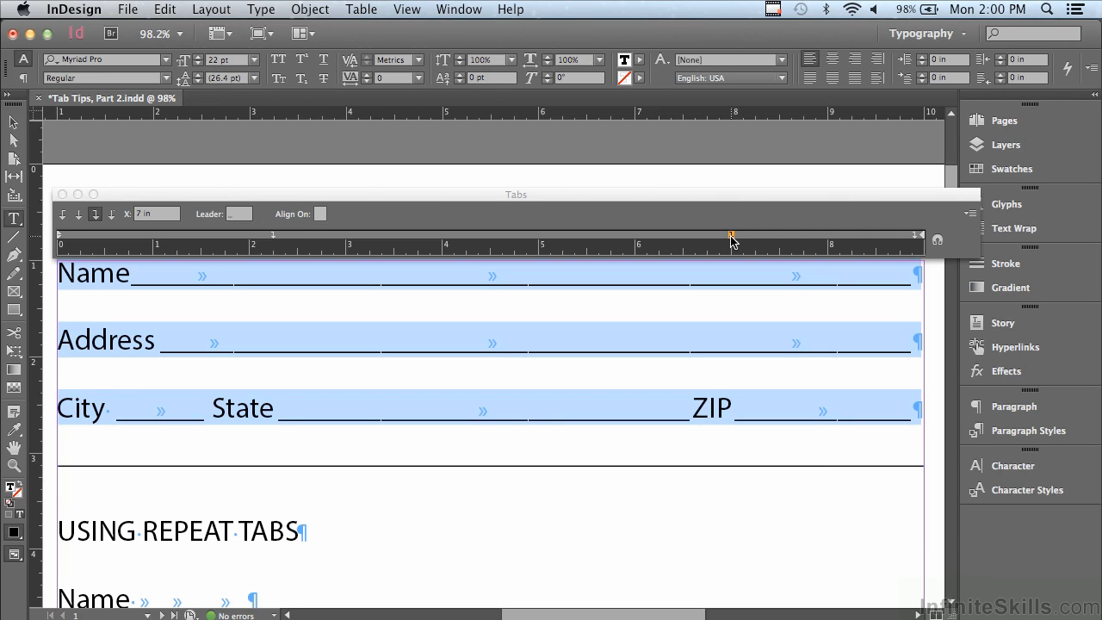
click(274, 237)
drag(275, 238, 585, 239)
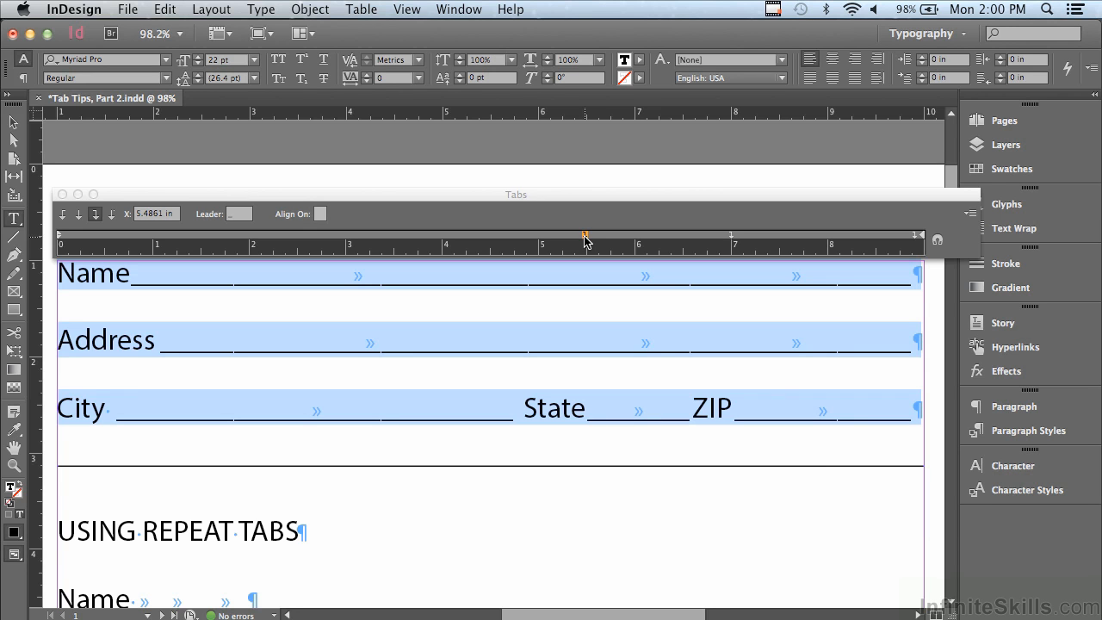
Step: Give the three form lines under USING REPEAT TABS a right-justified tab stop at 2.25 in with an underscore leader
drag(952, 177, 947, 236)
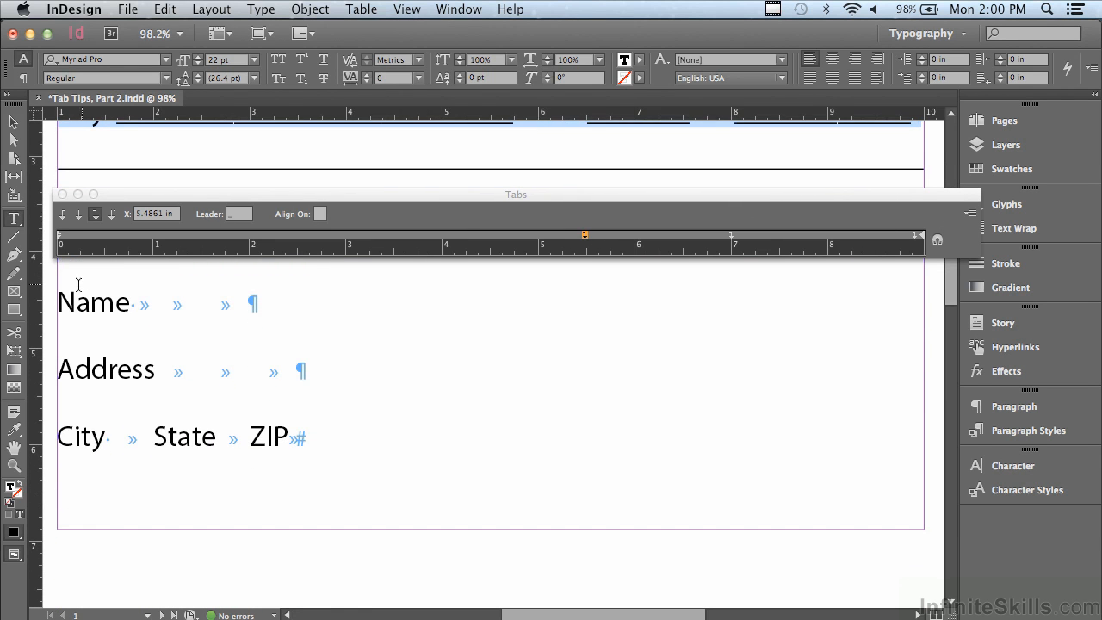
click(61, 304)
drag(61, 304, 350, 428)
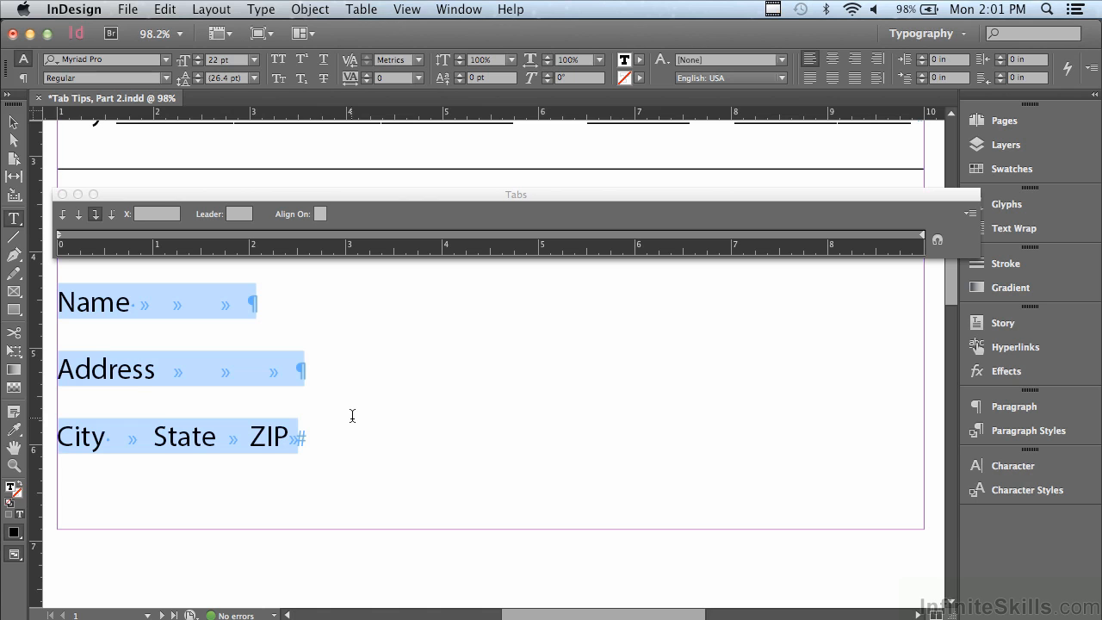
click(96, 215)
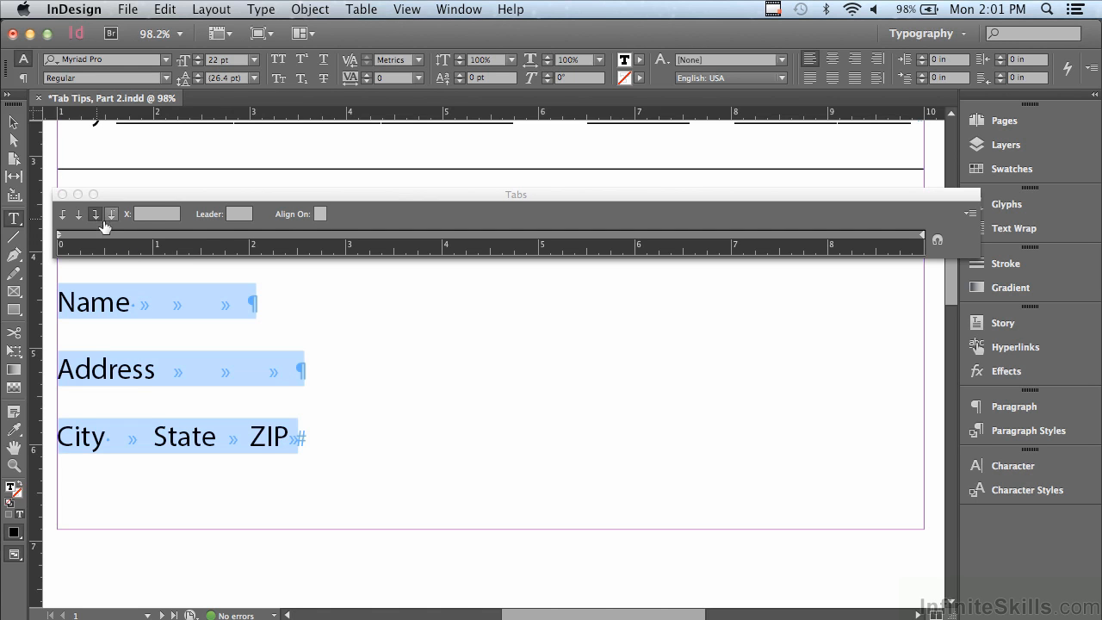
click(274, 238)
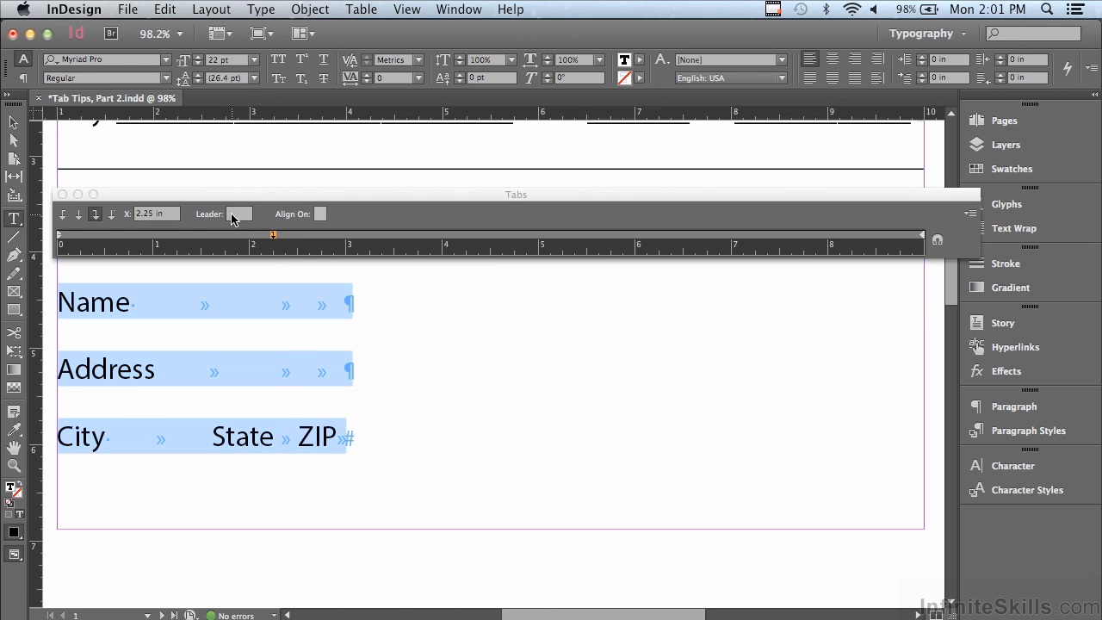
click(239, 214)
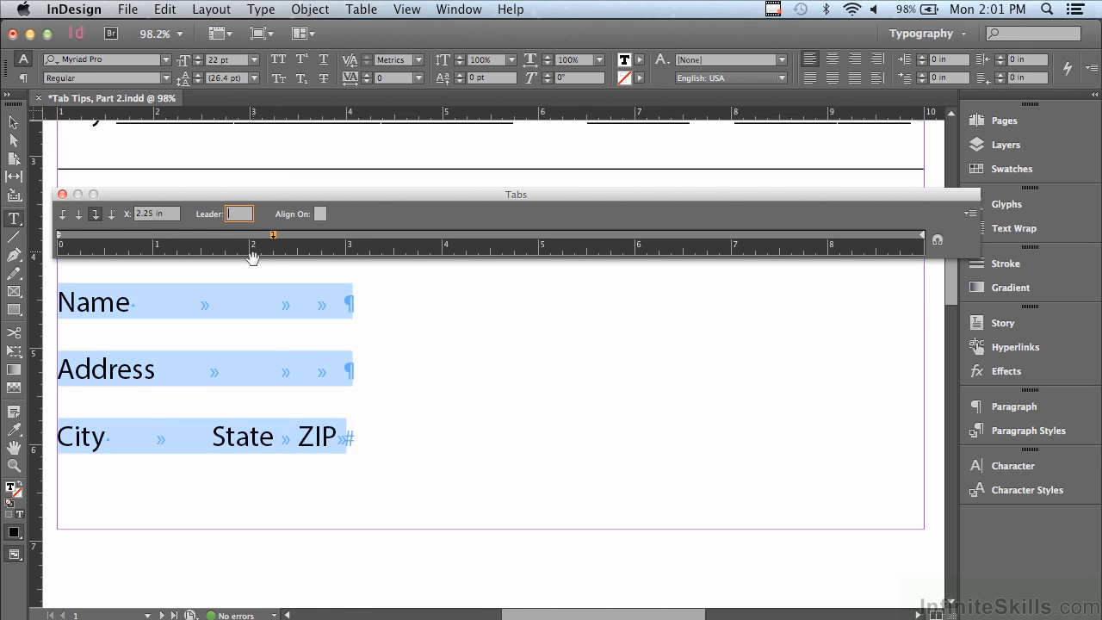
click(148, 215)
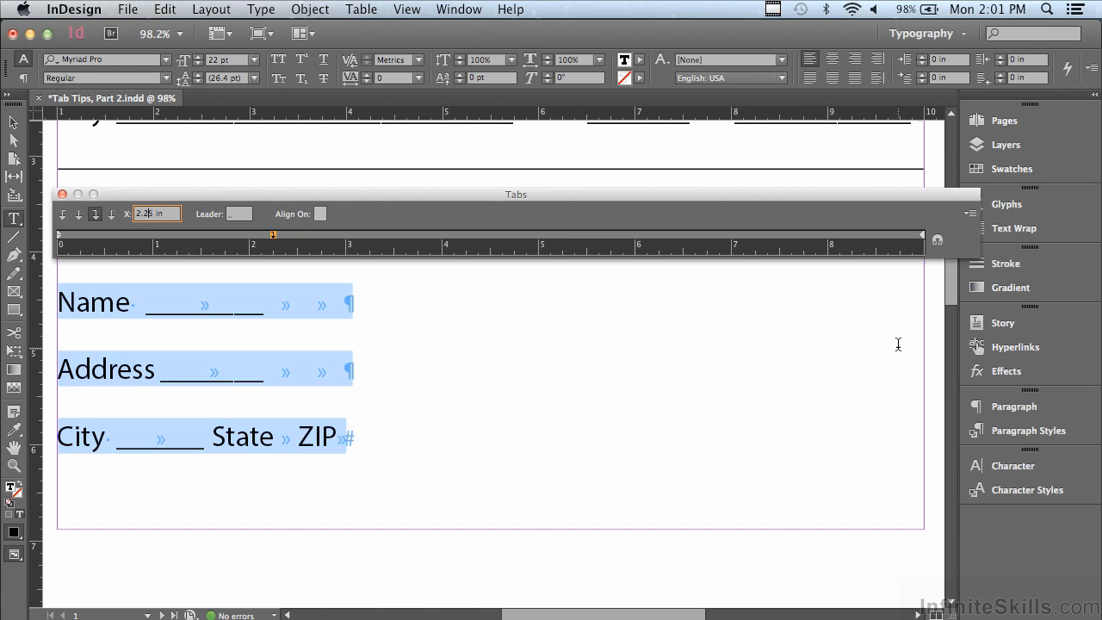
Step: Repeat the 2.25 in tab across the ruler and reposition the three stops at about 8.9, 7.15 and 5.54 in
click(969, 215)
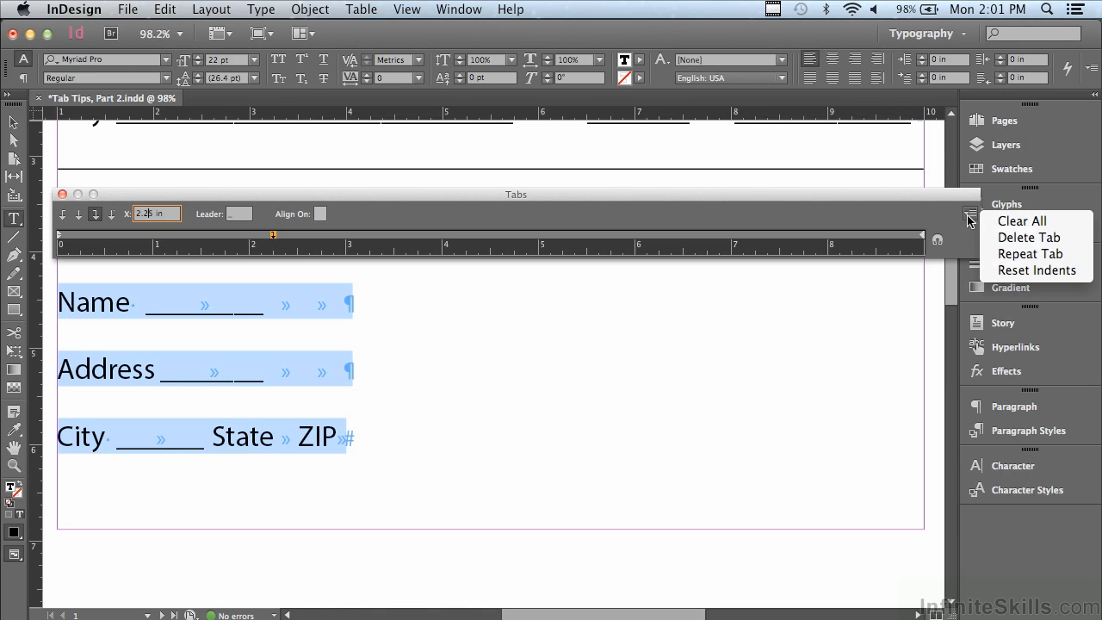
click(1013, 254)
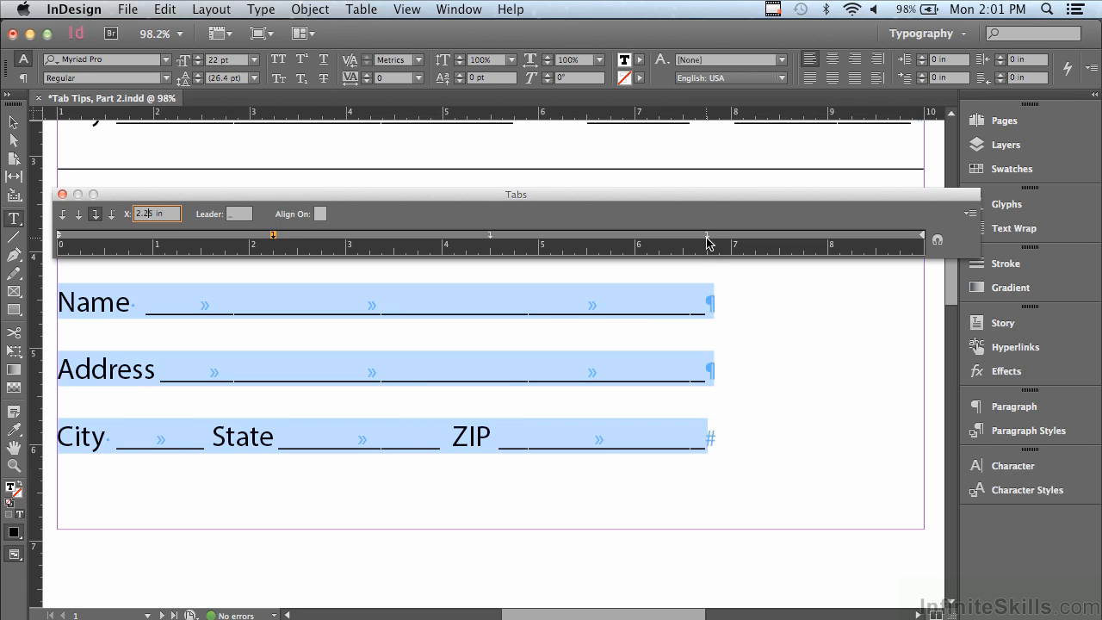
drag(708, 242, 916, 239)
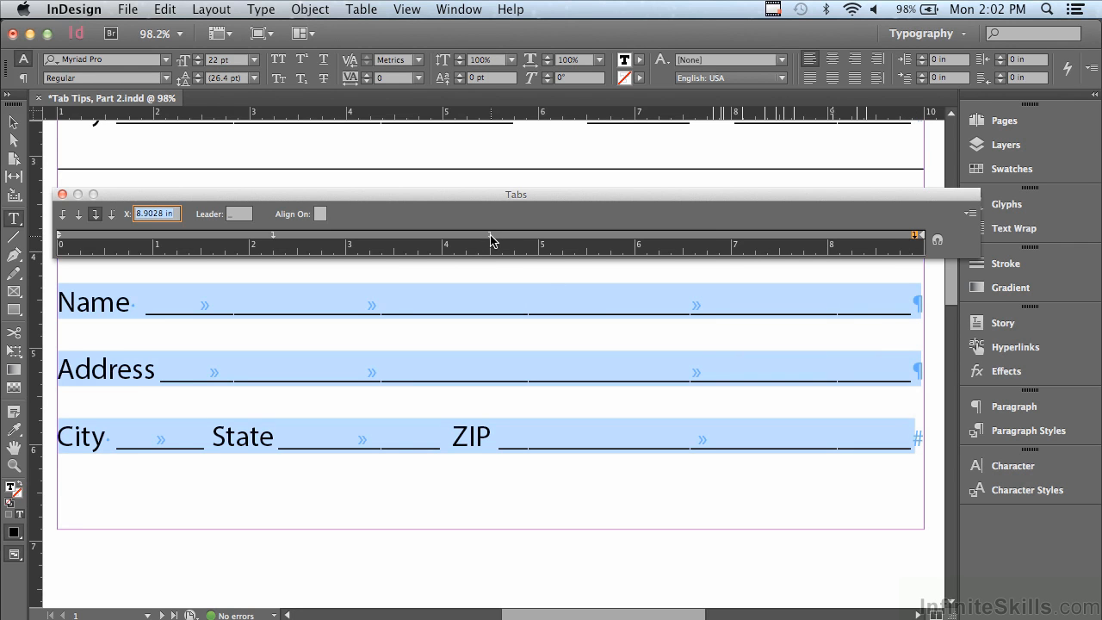
drag(489, 241, 746, 239)
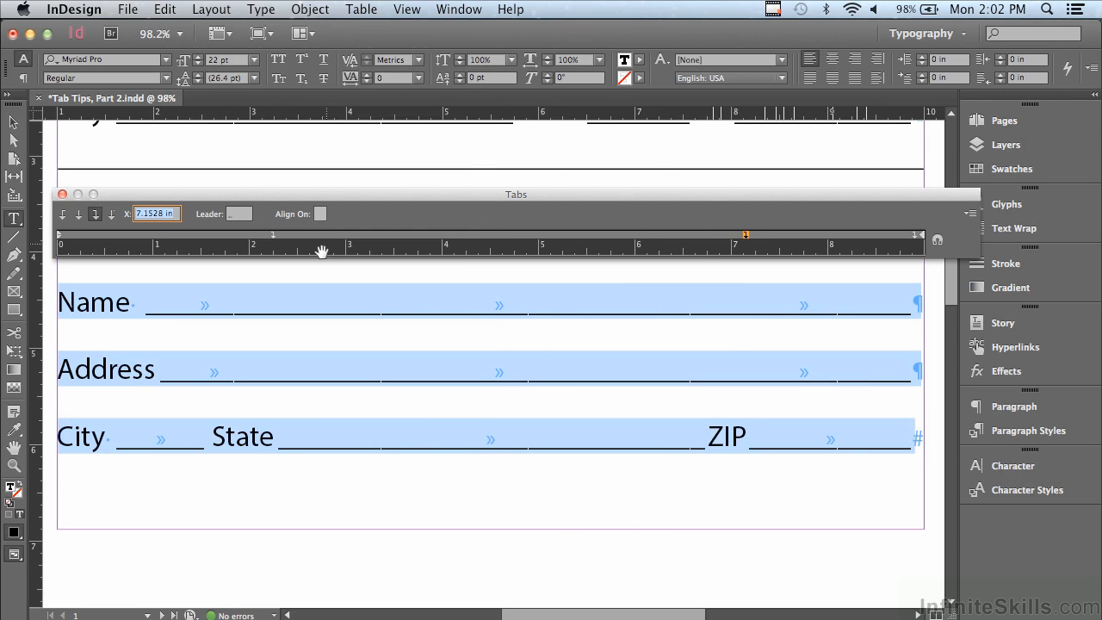
drag(274, 239, 592, 239)
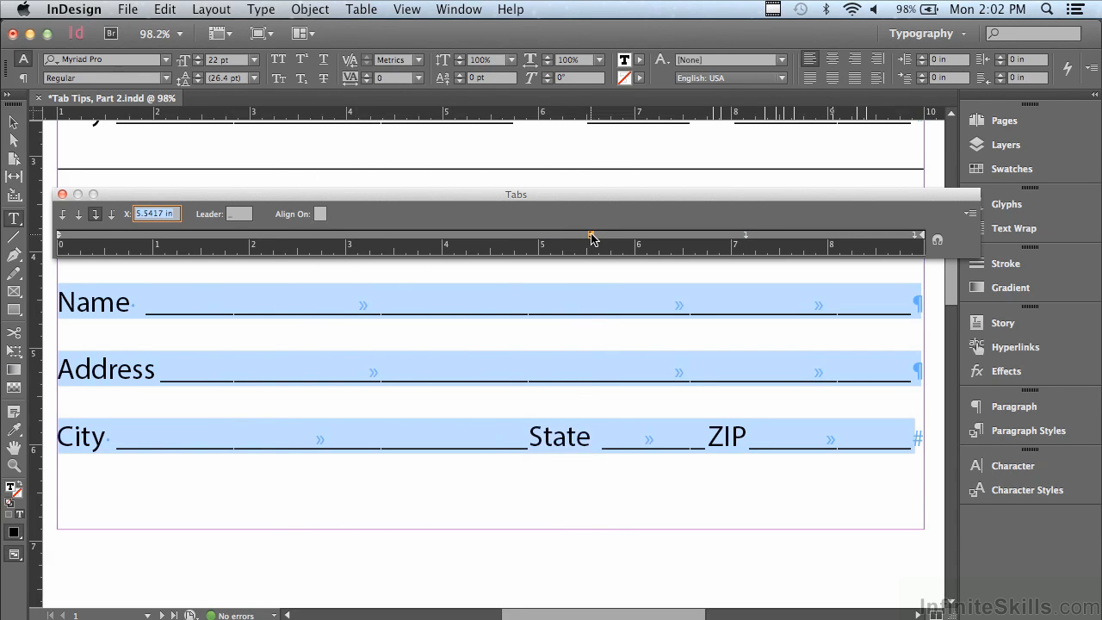